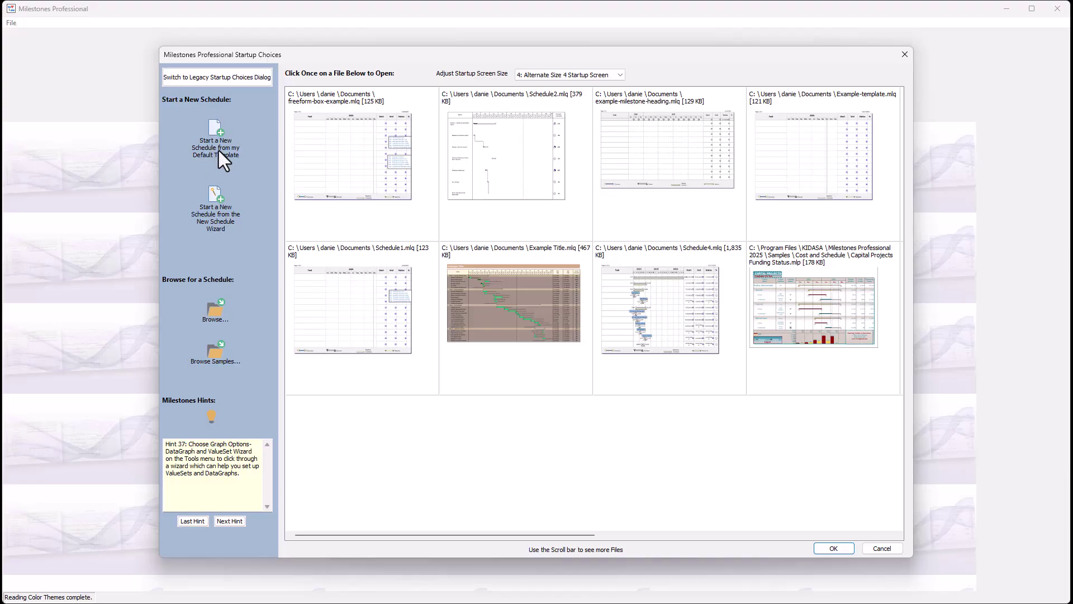
- Start a new schedule from the default template
{"action": "left_click", "coordinate": [219, 150]}
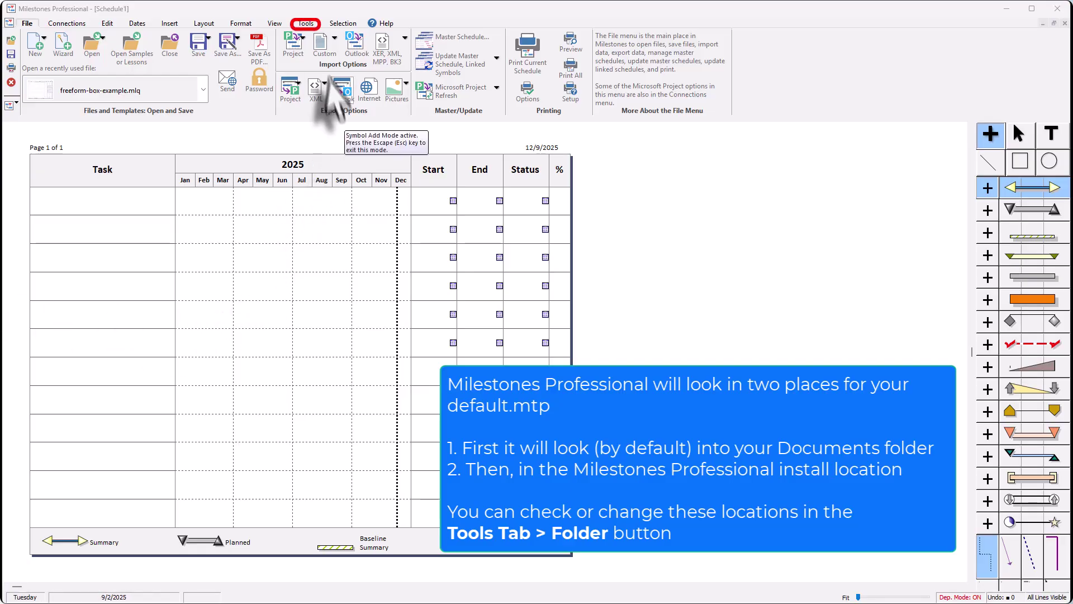
- Check the Personal Templates and Standard Templates folder locations in the program's folder options
{"action": "left_click", "coordinate": [307, 25]}
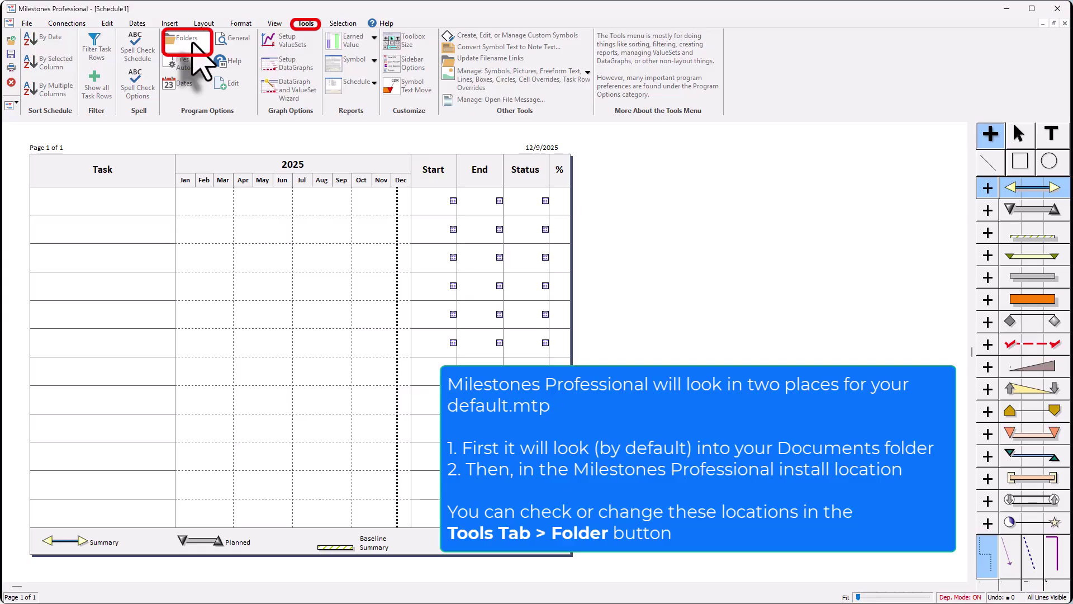
{"action": "left_click", "coordinate": [189, 44]}
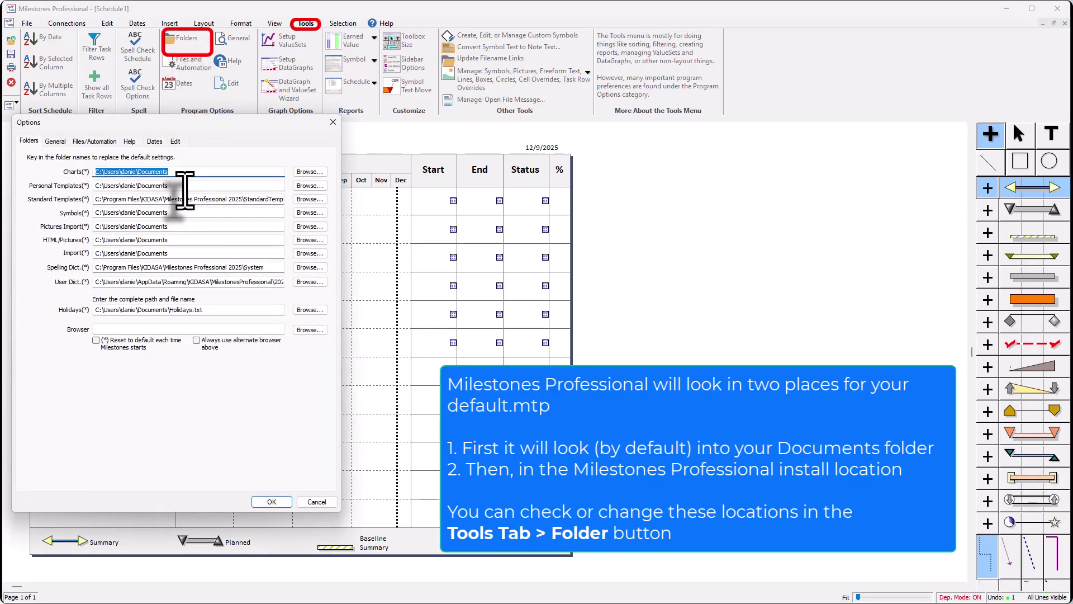
{"action": "key", "text": "Tab"}
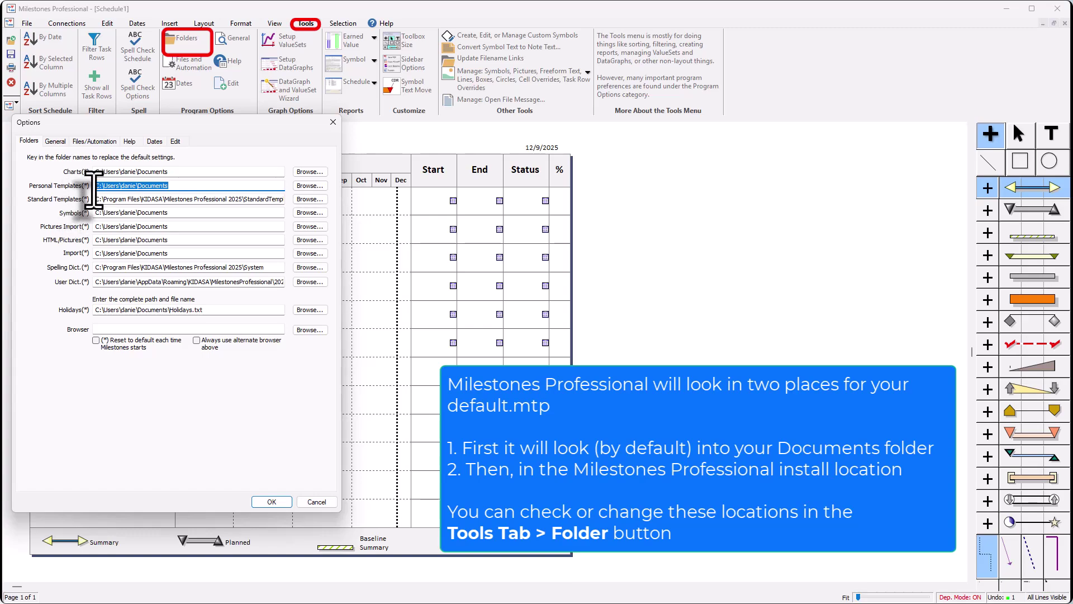
{"action": "left_click_drag", "start_coordinate": [95, 187], "coordinate": [168, 186]}
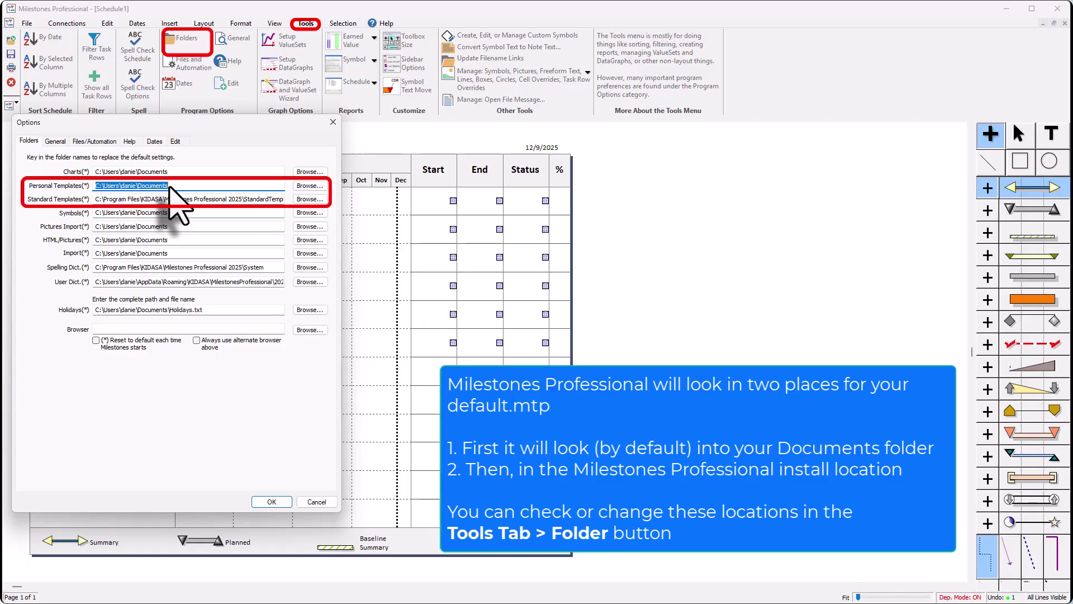
{"action": "left_click", "coordinate": [170, 186]}
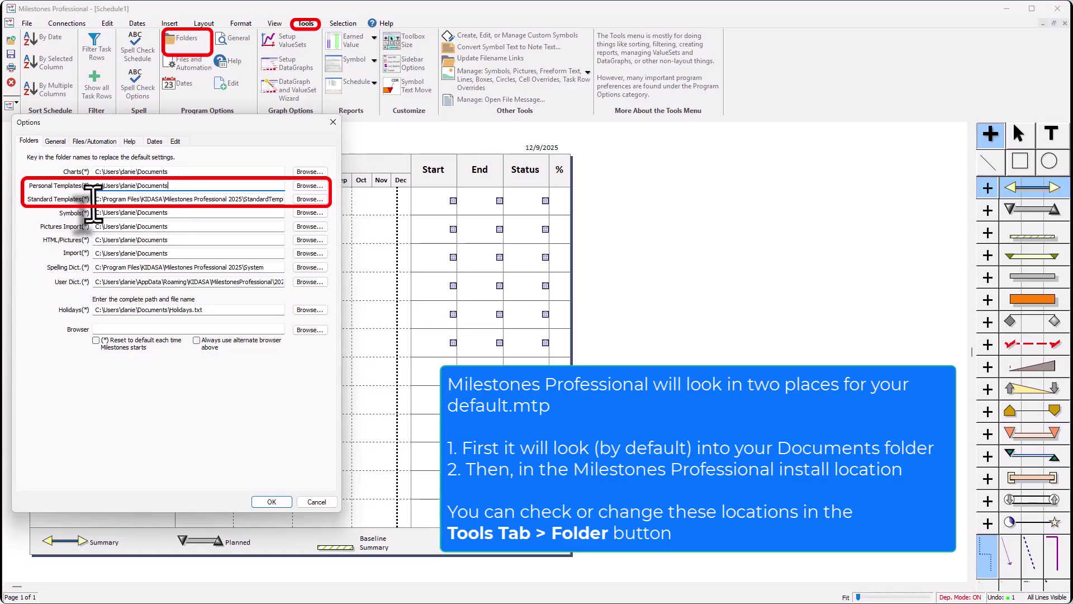
{"action": "left_click_drag", "start_coordinate": [94, 199], "coordinate": [138, 200]}
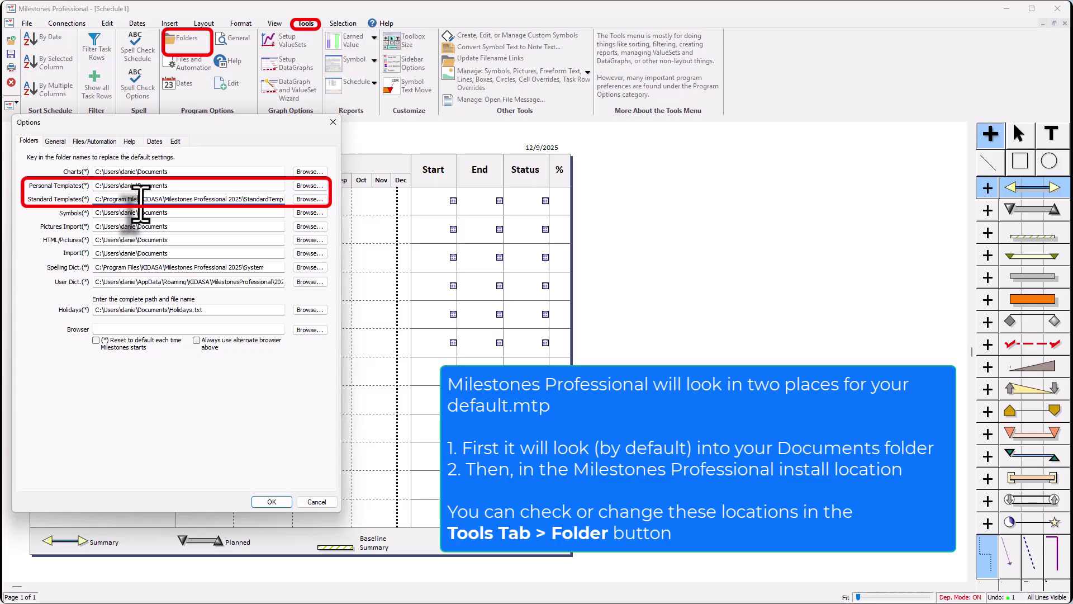
{"action": "mouse_move", "coordinate": [179, 188]}
{"action": "left_mouse_down"}
{"action": "mouse_move", "coordinate": [78, 193]}
{"action": "mouse_move", "coordinate": [178, 187]}
{"action": "left_mouse_up"}
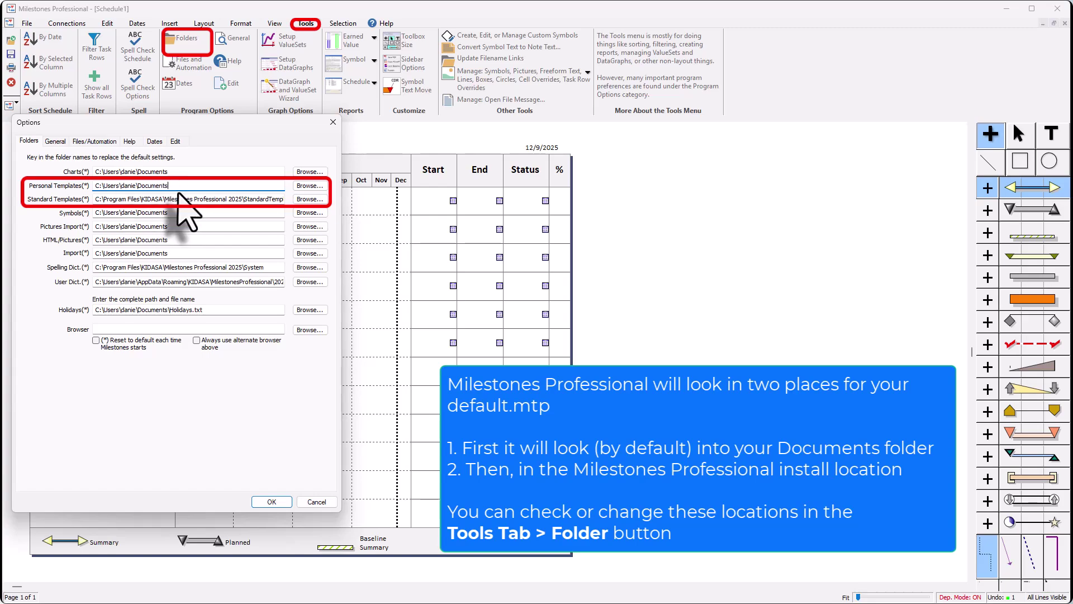
{"action": "left_click_drag", "start_coordinate": [167, 186], "coordinate": [92, 187]}
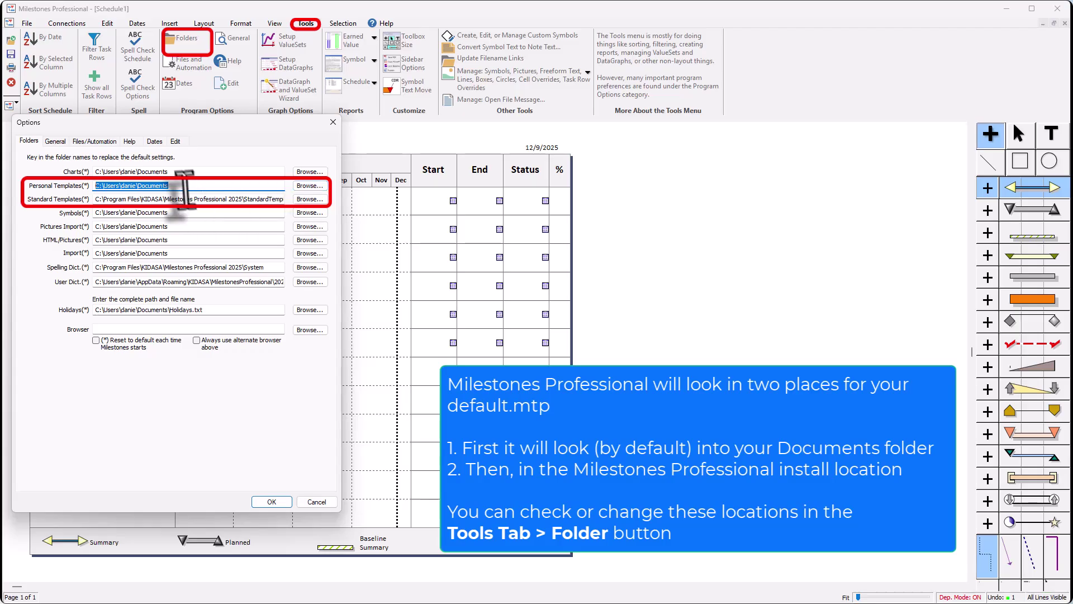
{"action": "left_click_drag", "start_coordinate": [167, 186], "coordinate": [118, 186]}
{"action": "left_click", "coordinate": [134, 186]}
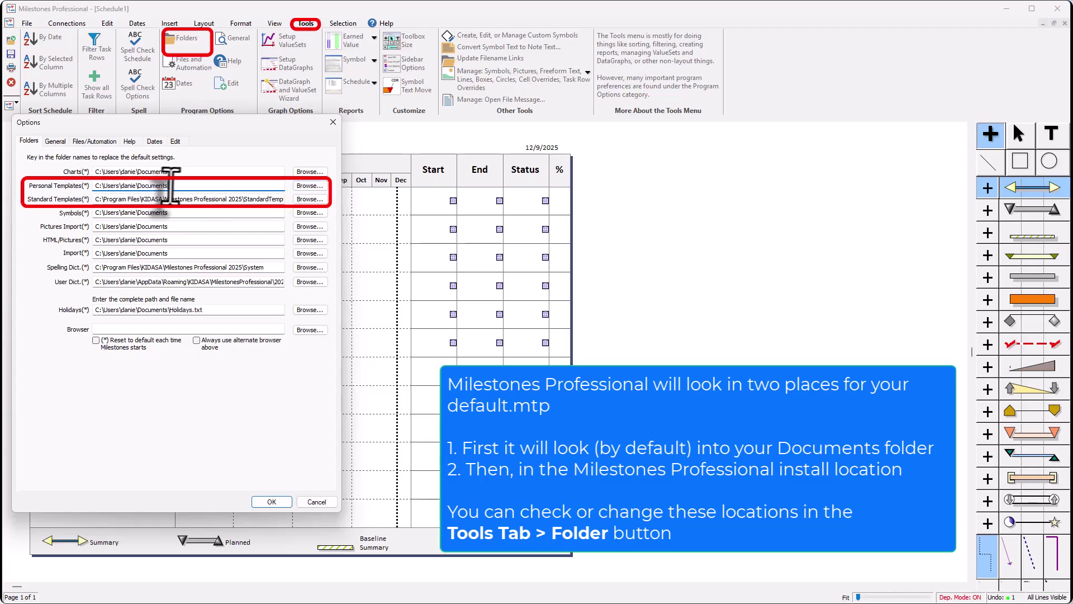
{"action": "left_click", "coordinate": [286, 503]}
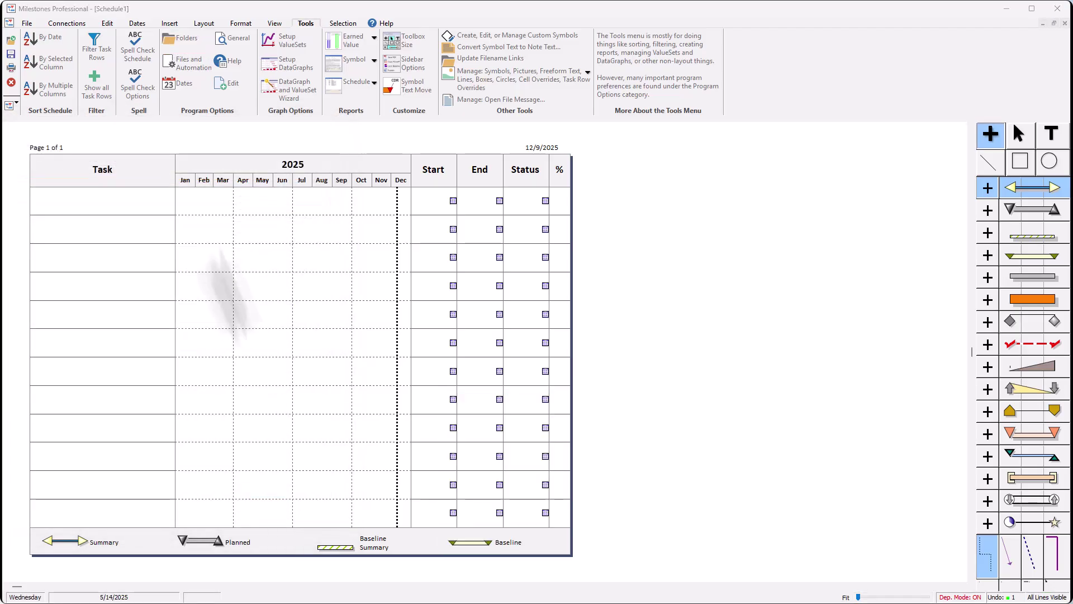
- Set the chart's horizontal size to 14.0 and the rows per page to 17, applying the page size changes
{"action": "left_click", "coordinate": [200, 23]}
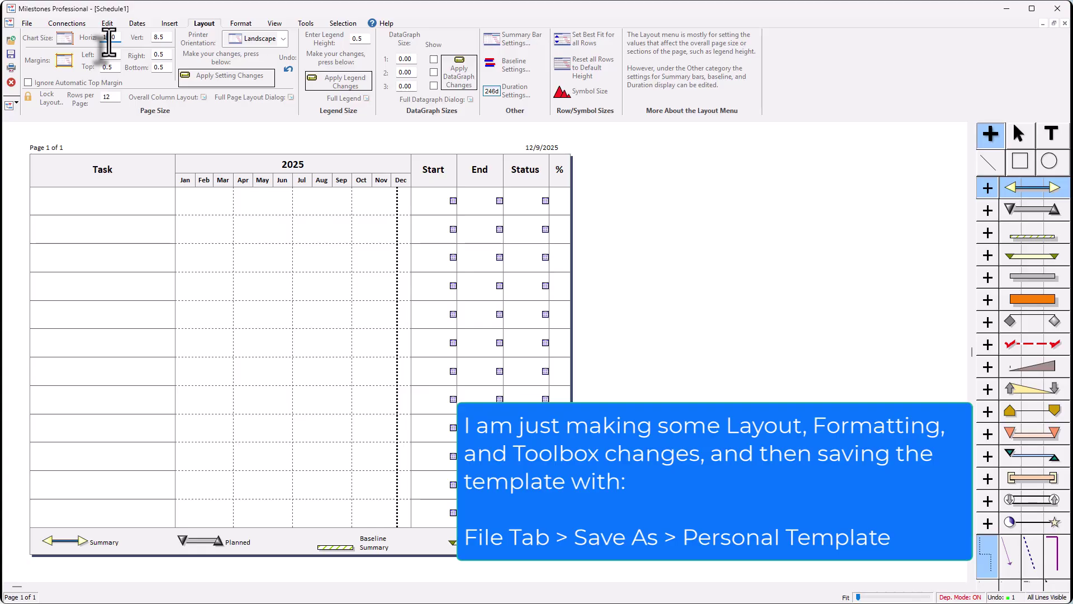
{"action": "left_click", "coordinate": [215, 76]}
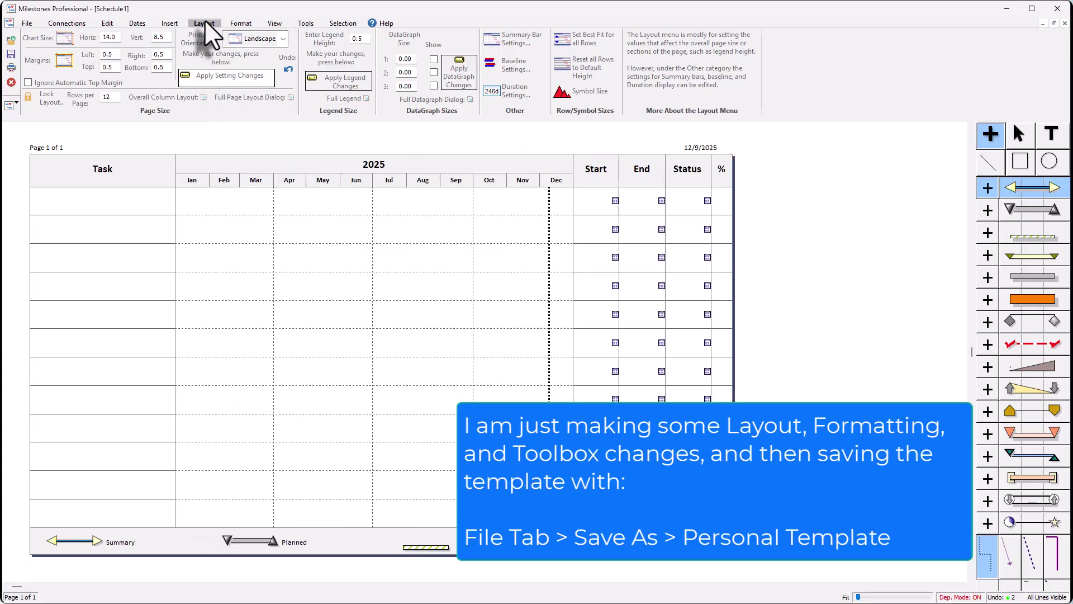
{"action": "left_click", "coordinate": [107, 98]}
{"action": "type", "text": "14"}
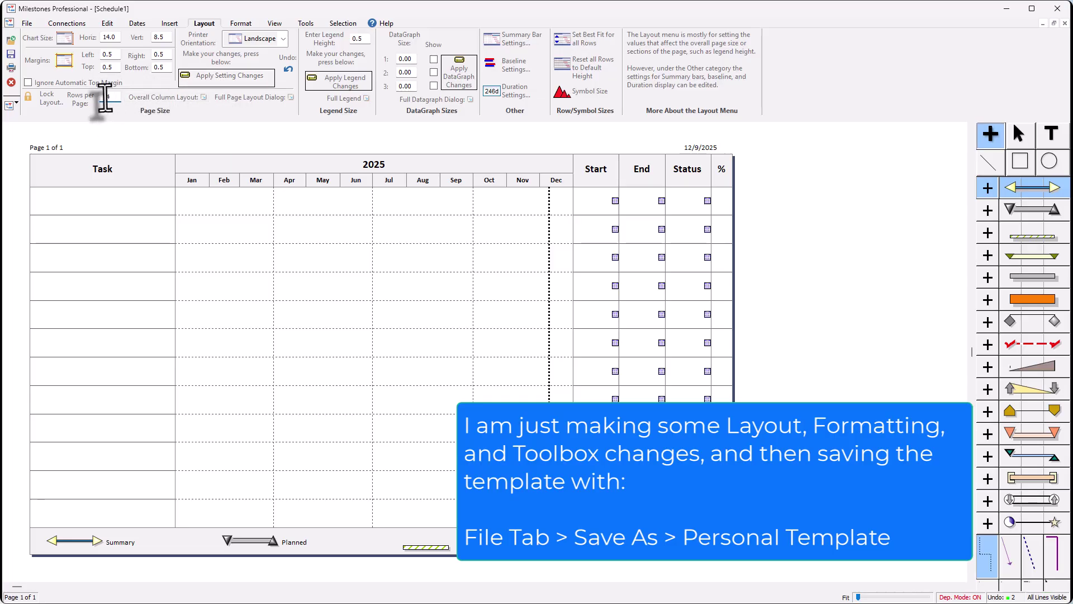
{"action": "key", "text": "BackSpace"}
{"action": "type", "text": "7"}
{"action": "left_click", "coordinate": [201, 76]}
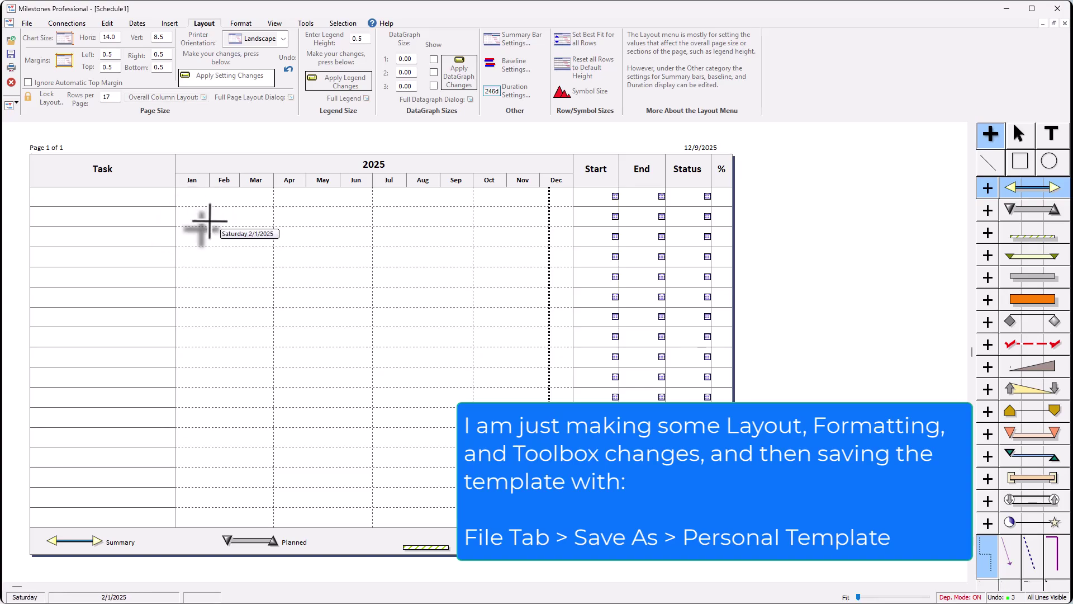
- Apply the Autumn color theme to the schedule
{"action": "left_click", "coordinate": [241, 23]}
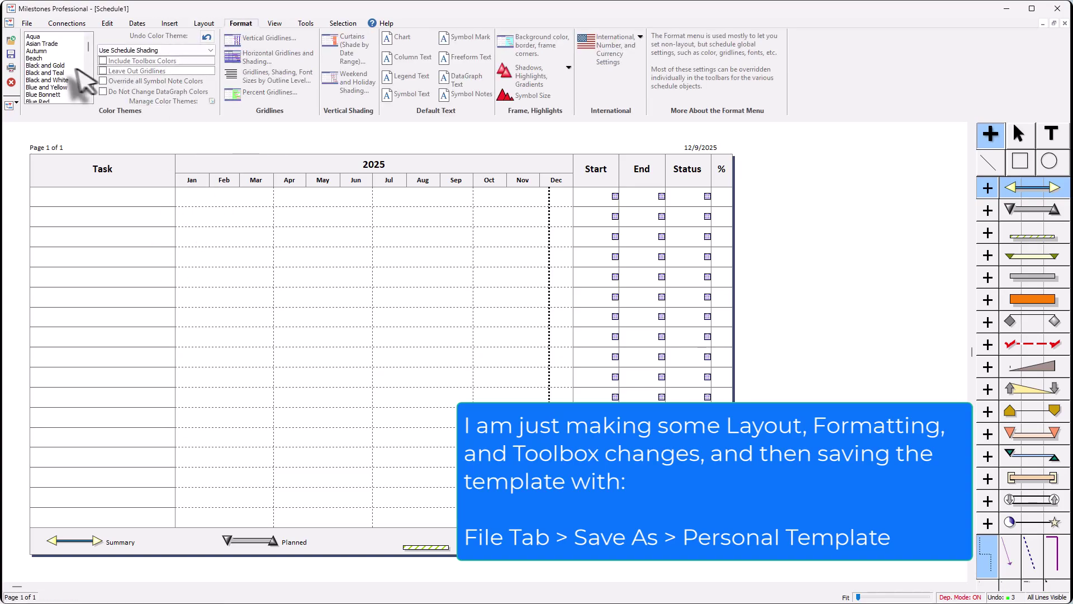
{"action": "left_click", "coordinate": [49, 51]}
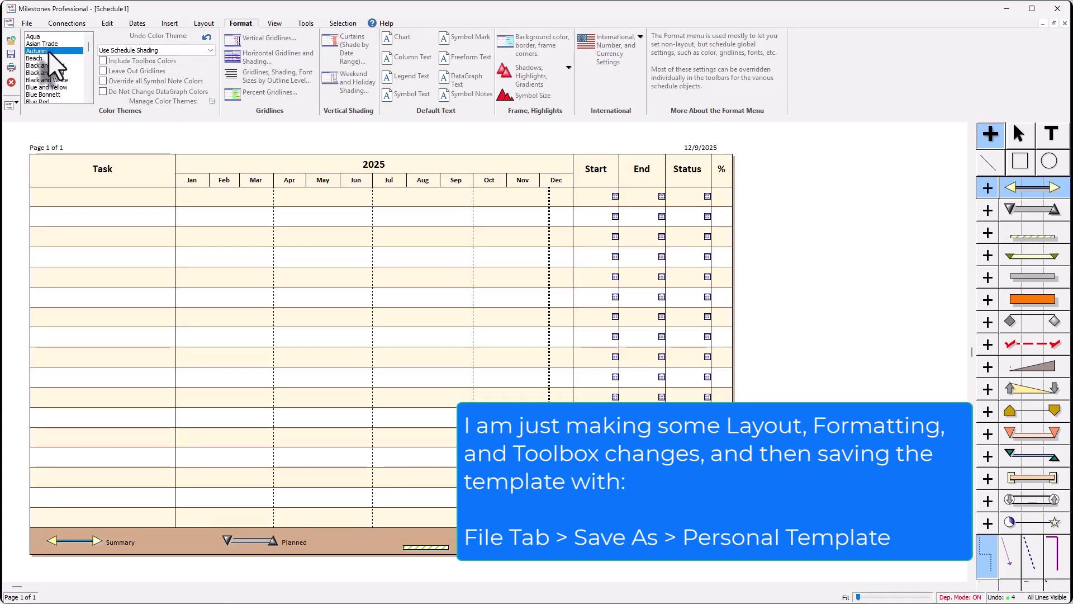
- Change the Planned bar in the toolbox to bar type 2 with a Lt Green fill color before status
{"action": "double_click", "coordinate": [1032, 212]}
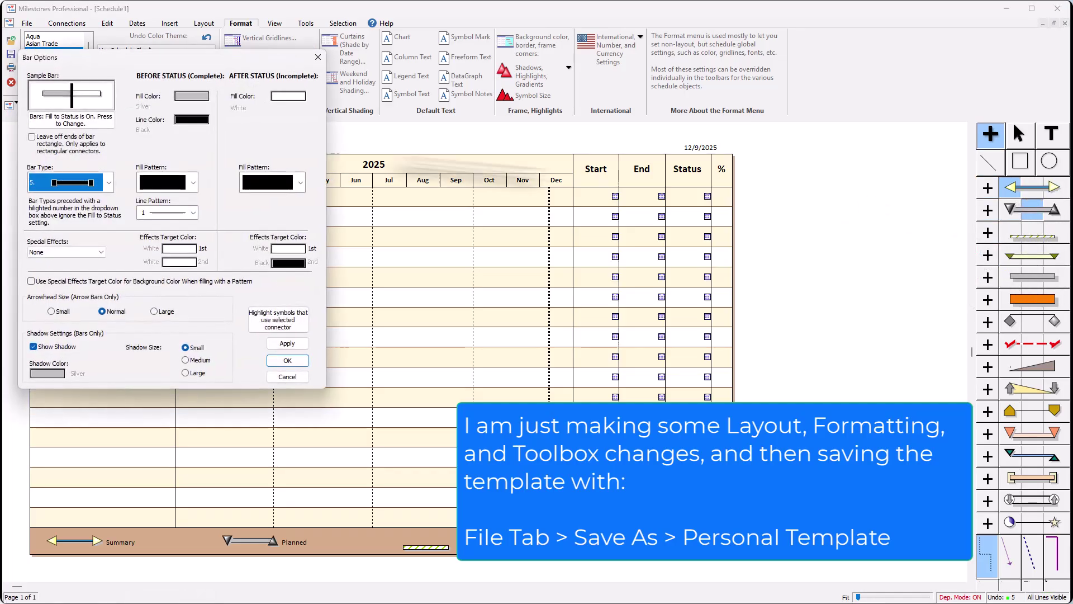
{"action": "left_click", "coordinate": [86, 187]}
{"action": "scroll", "coordinate": [90, 204], "scroll_direction": "up", "scroll_amount": 2}
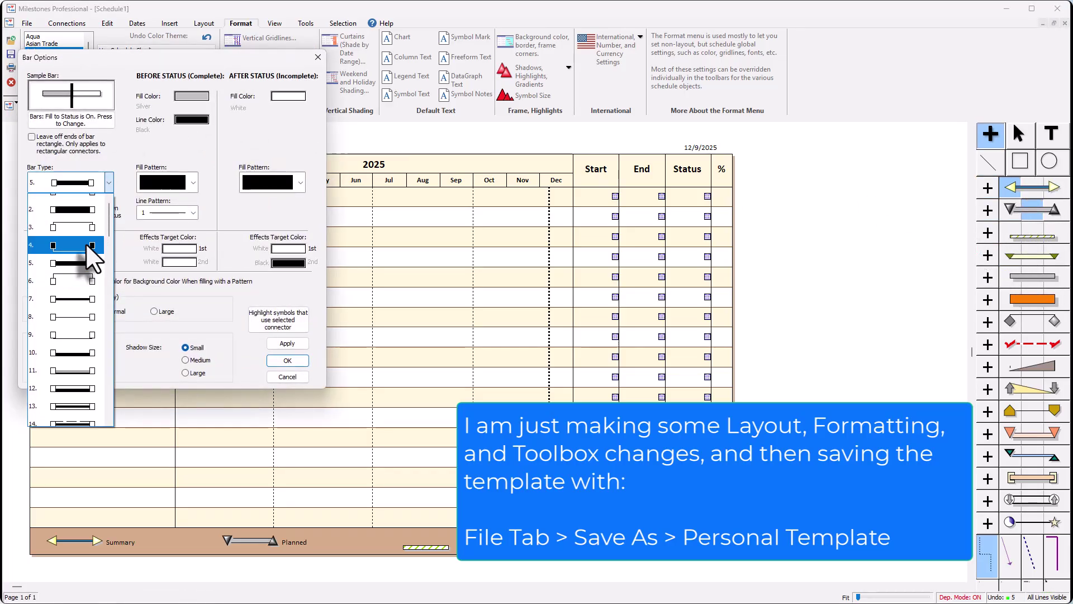
{"action": "left_click", "coordinate": [89, 223]}
{"action": "left_click", "coordinate": [190, 97]}
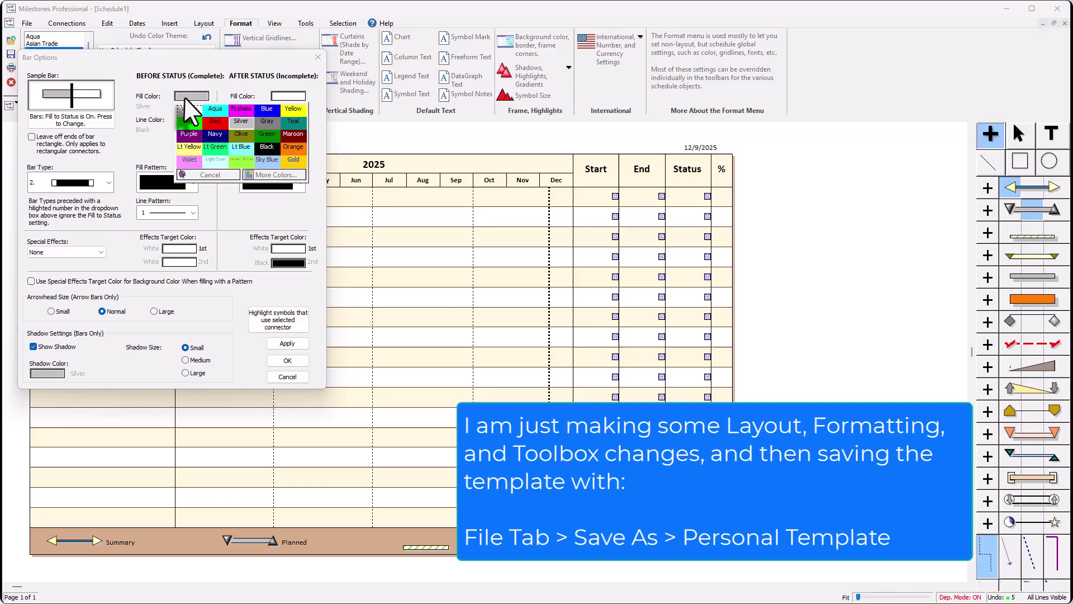
{"action": "left_click", "coordinate": [222, 147]}
{"action": "left_click", "coordinate": [296, 360]}
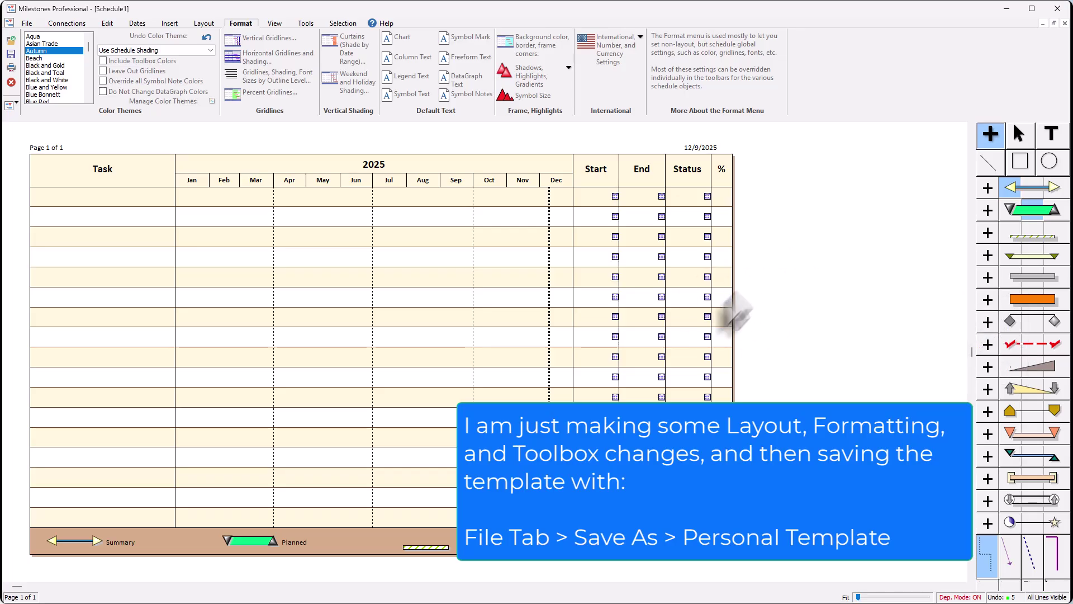
- Save the schedule as a personal template named default.mtp in the Documents folder
{"action": "left_click", "coordinate": [26, 26]}
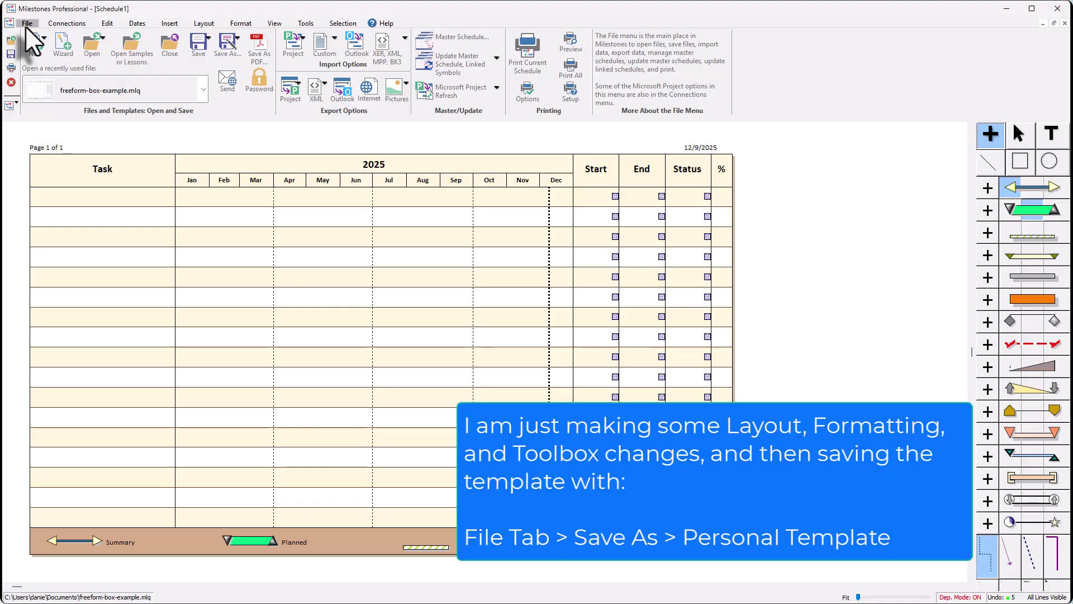
{"action": "left_click", "coordinate": [231, 46]}
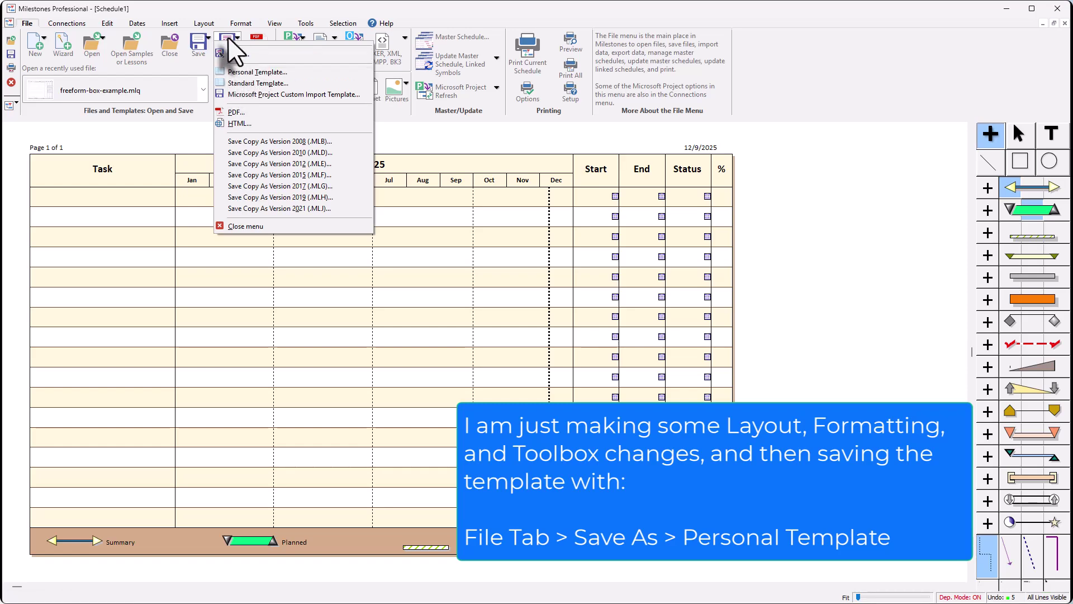
{"action": "left_click", "coordinate": [245, 71]}
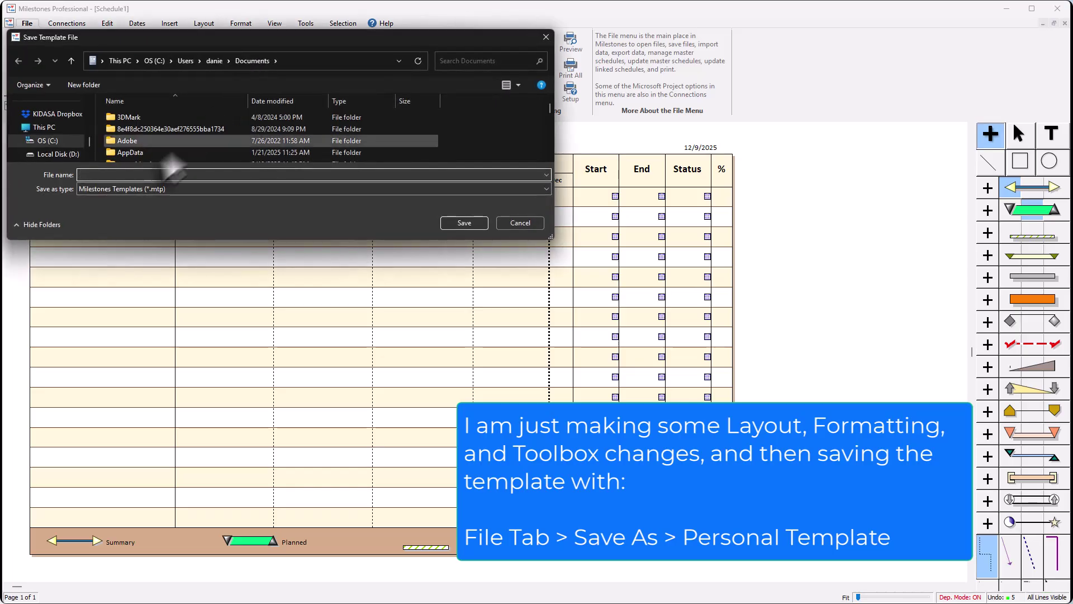
{"action": "type", "text": "default"}
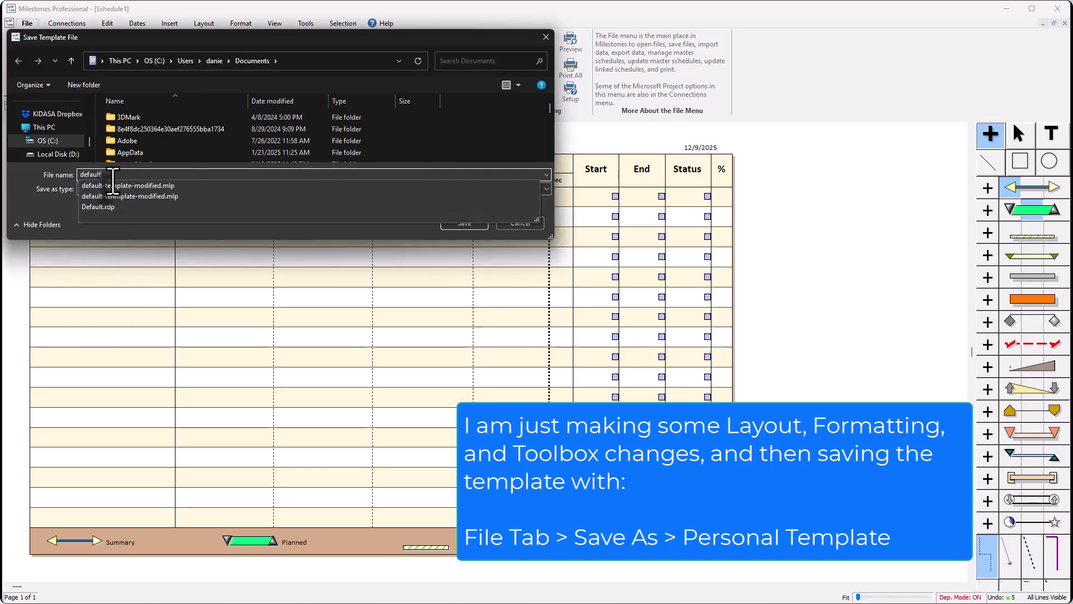
{"action": "type", "text": ".mt"}
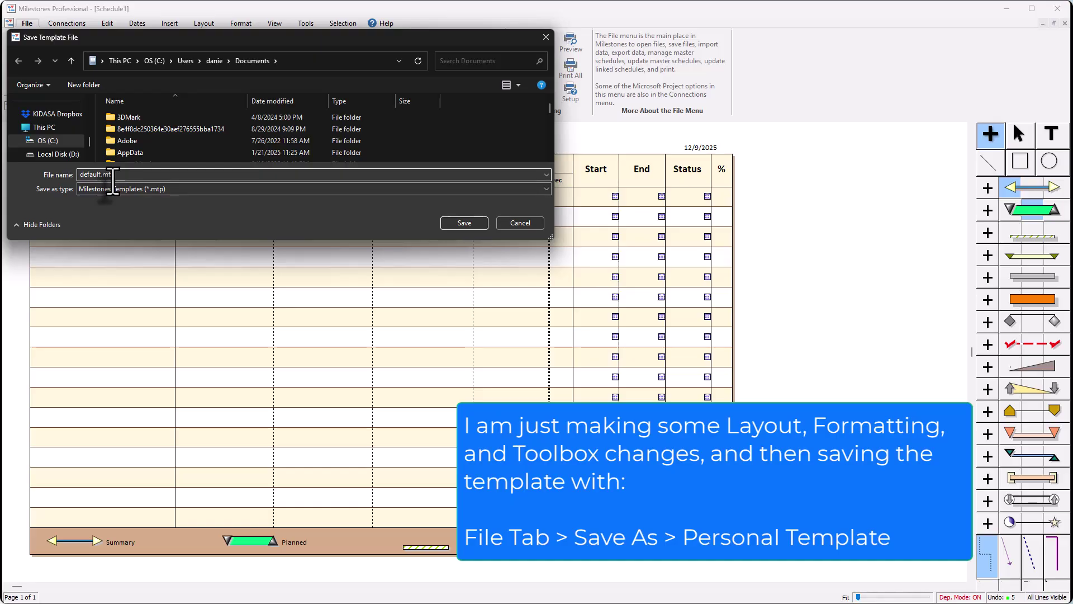
{"action": "type", "text": "p"}
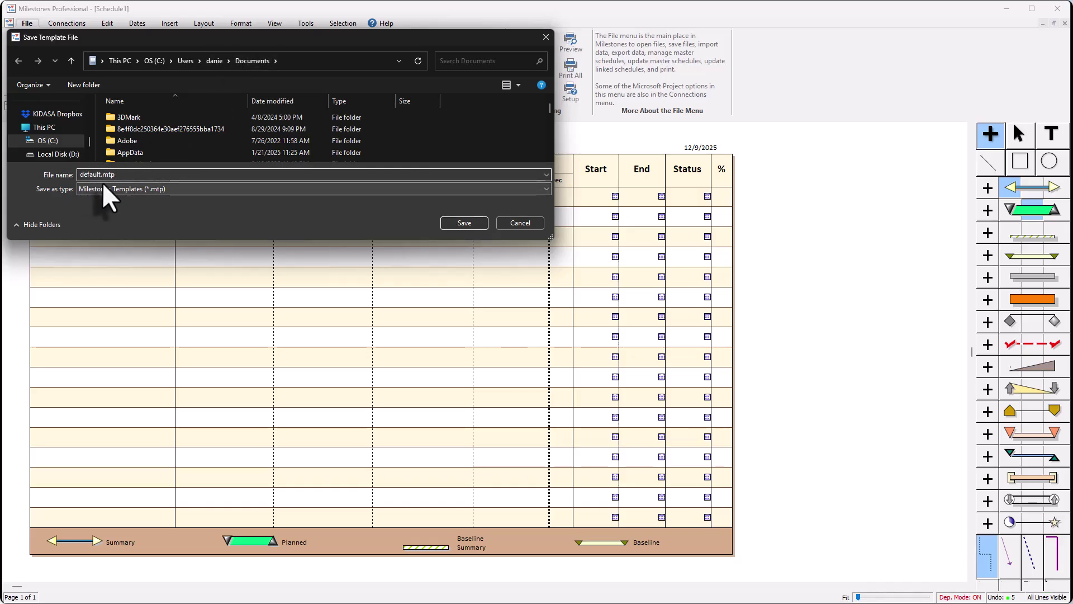
{"action": "left_click", "coordinate": [455, 221]}
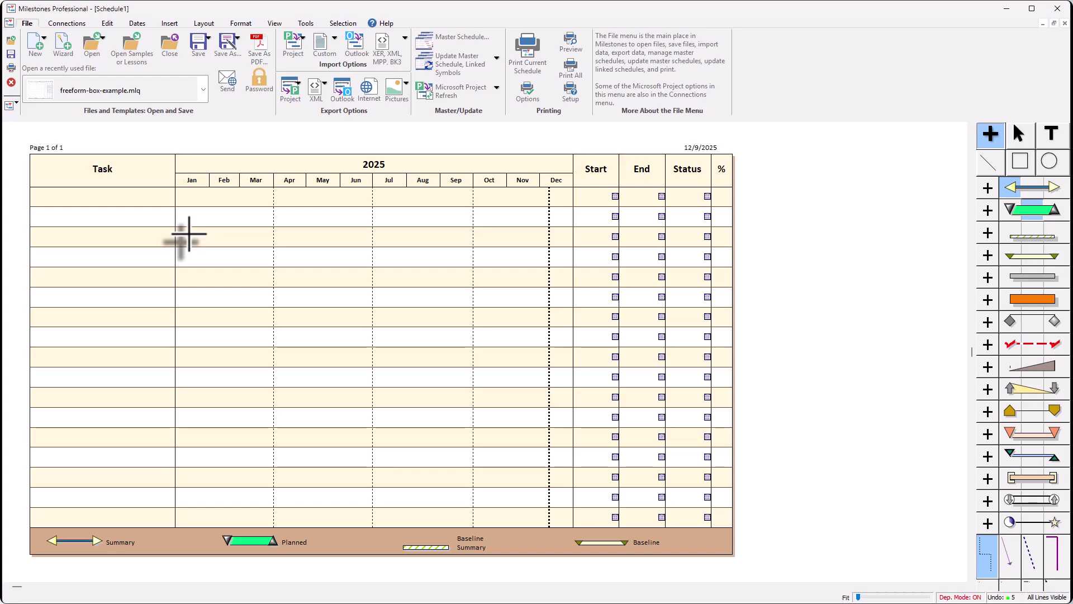
- Restart the program and start a new schedule from the saved default template
{"action": "left_click", "coordinate": [1051, 12]}
{"action": "left_click", "coordinate": [544, 347]}
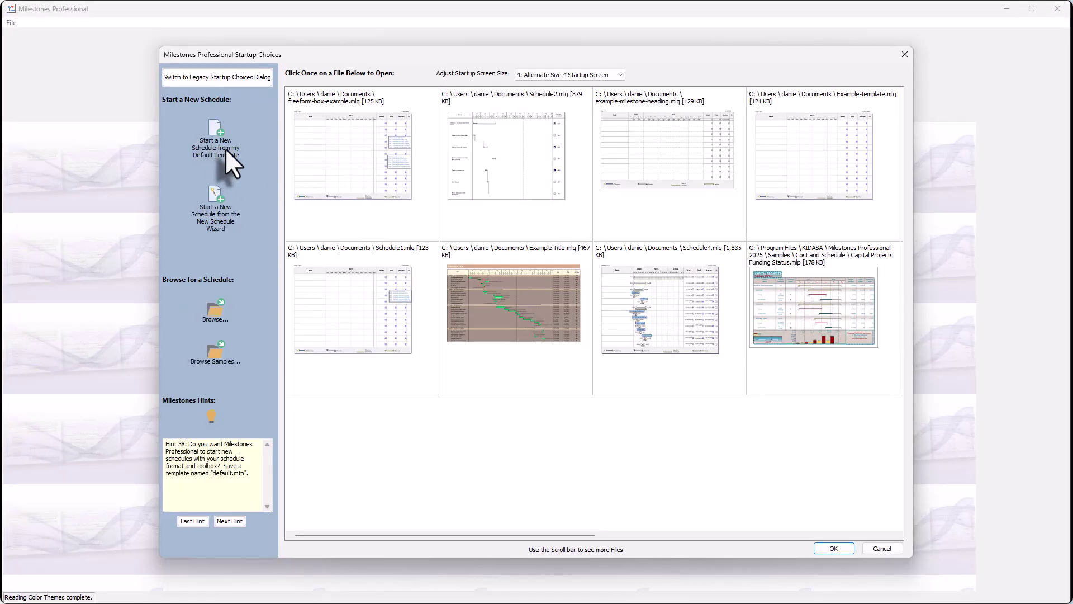
{"action": "left_click", "coordinate": [219, 147]}
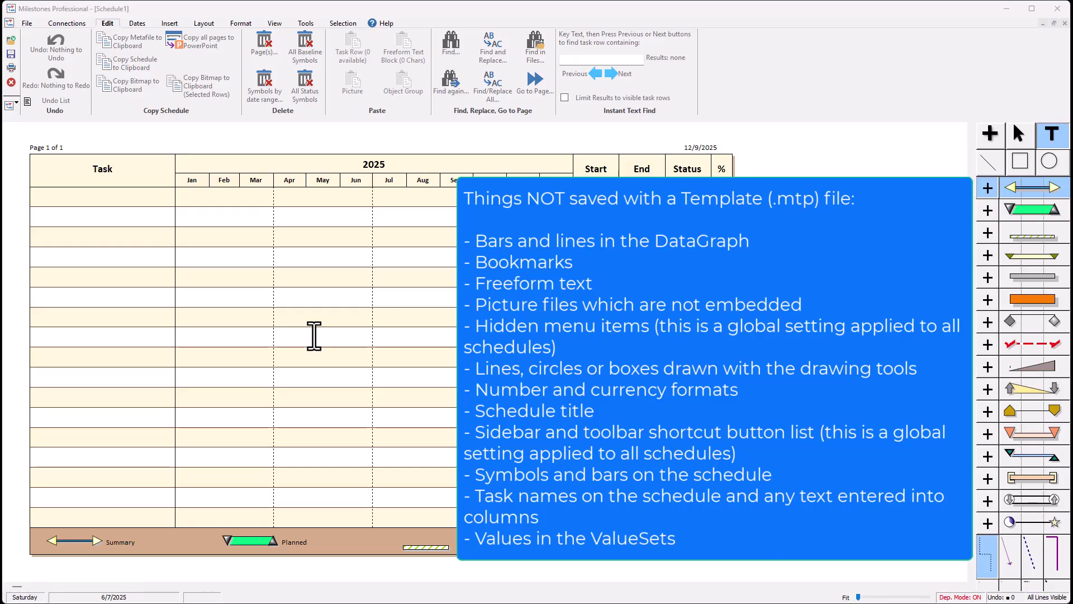
- Add two Planned bars to the schedule, from 2/4 to 5/18 in the third row and from 2/18 to 8/4 in the sixth
{"action": "left_click", "coordinate": [987, 211]}
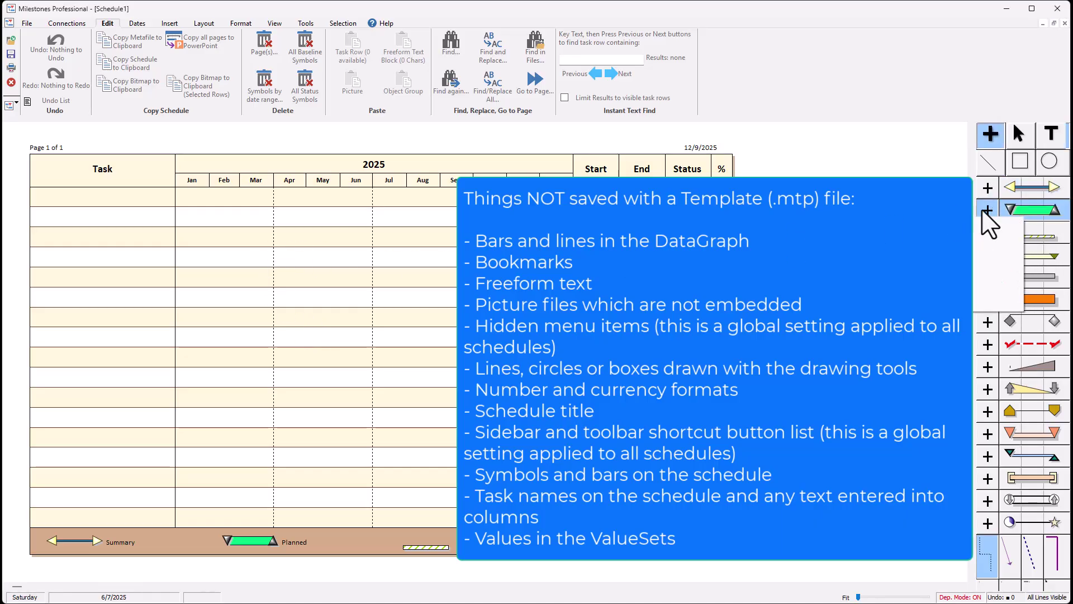
{"action": "left_click_drag", "start_coordinate": [212, 237], "coordinate": [326, 236]}
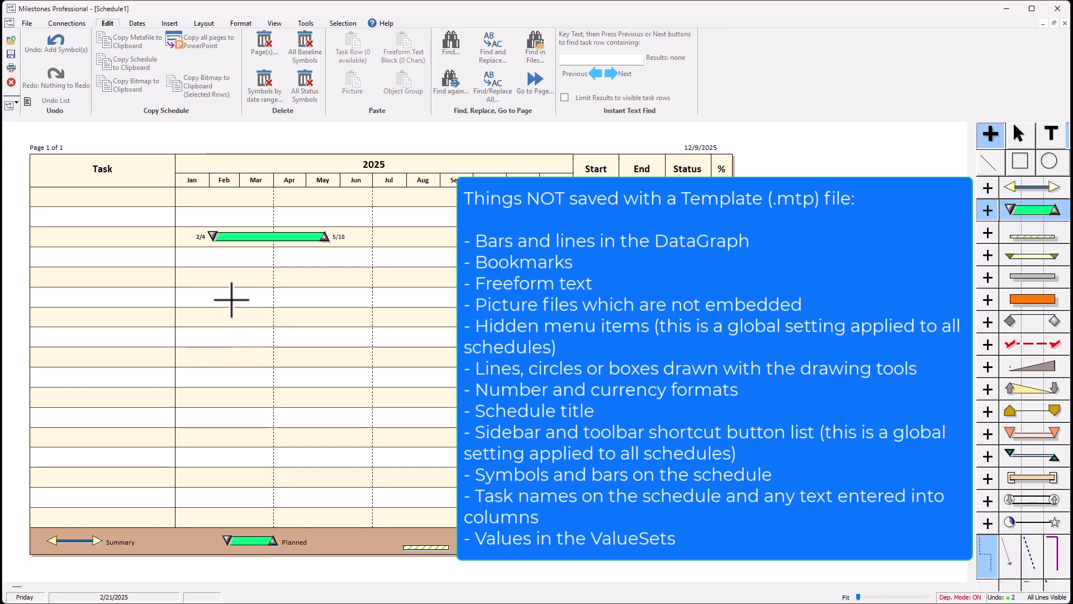
{"action": "left_click_drag", "start_coordinate": [228, 297], "coordinate": [410, 296]}
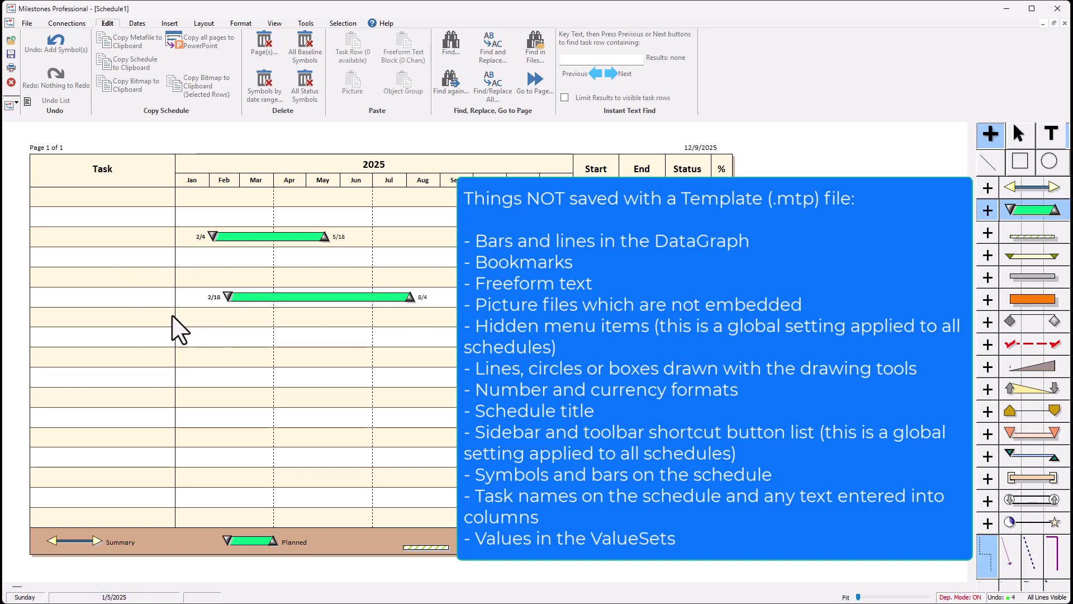
{"action": "left_click", "coordinate": [27, 23]}
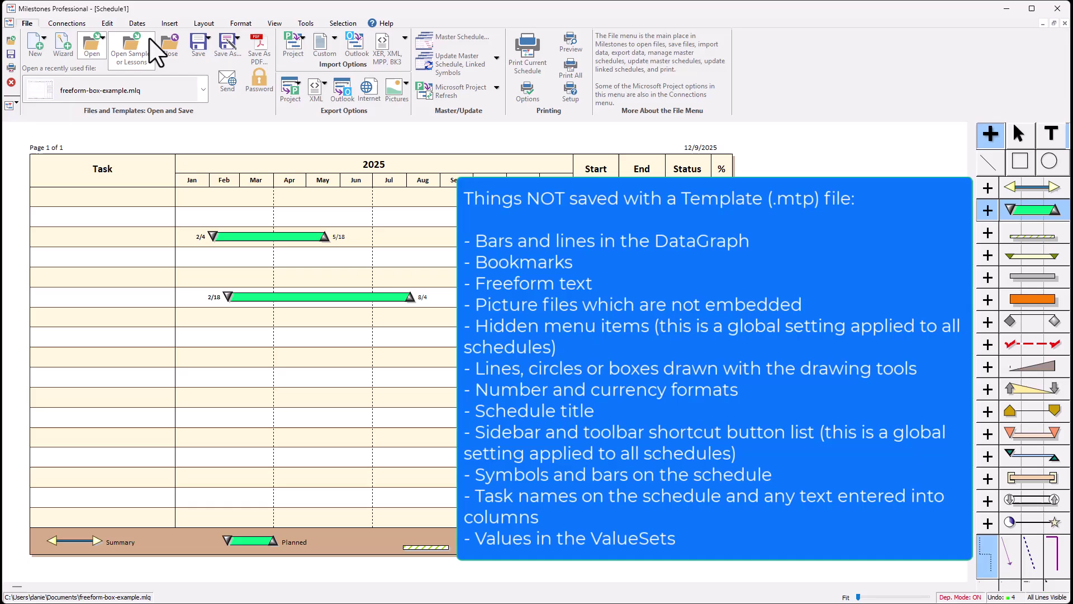
{"action": "left_click", "coordinate": [232, 50]}
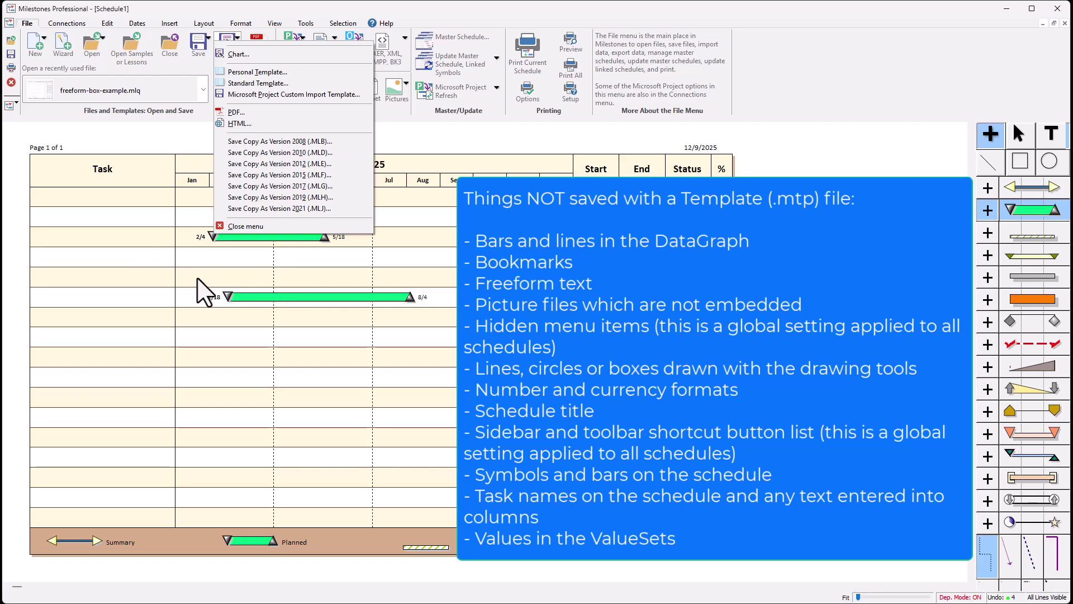
{"action": "left_click", "coordinate": [257, 355]}
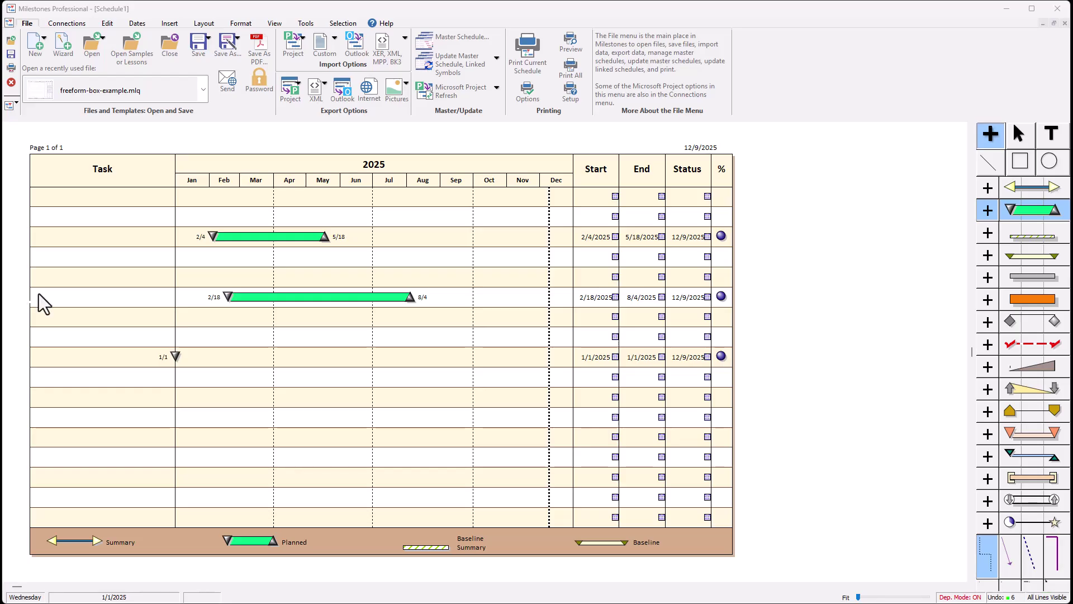
- Open the sample chart Basic Gantt Chart with Baseline.mlq from the Basic Gantt samples folder
{"action": "left_click", "coordinate": [130, 49]}
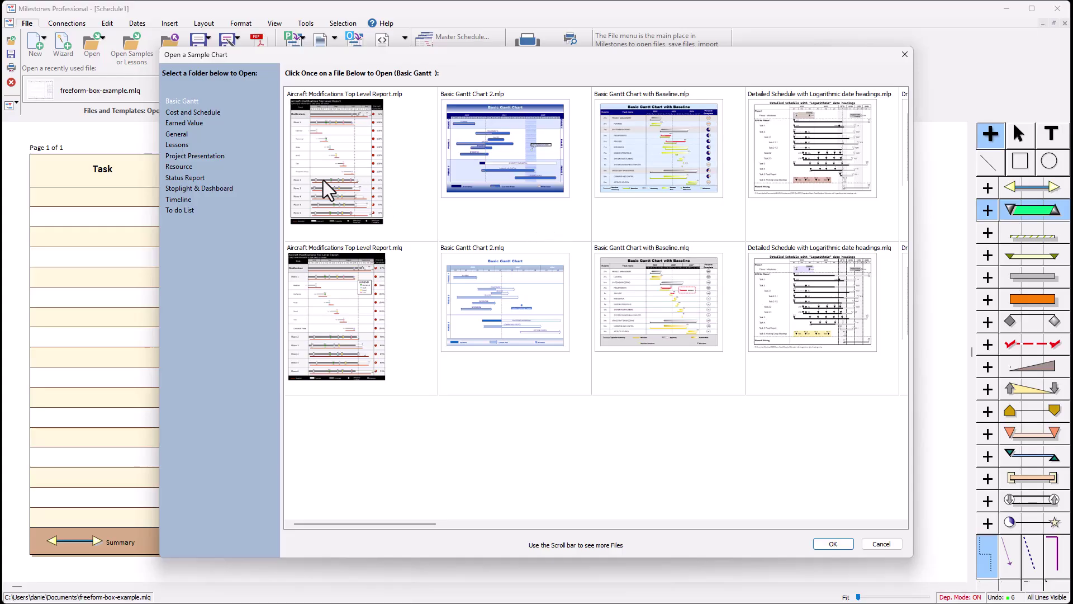
{"action": "left_click", "coordinate": [675, 313]}
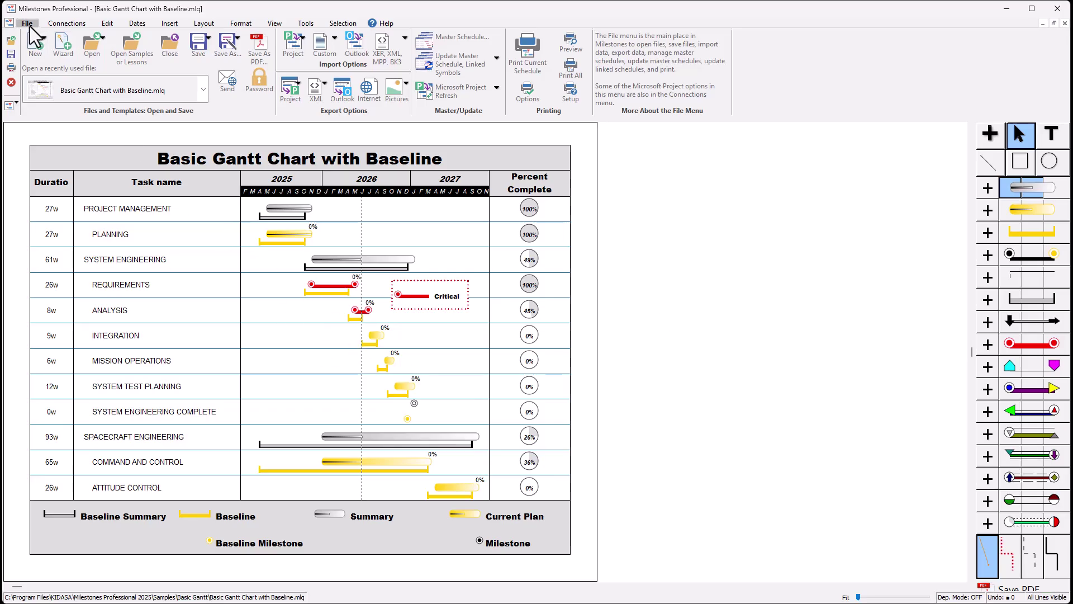
- Apply the personal template default.mtp from Documents to the open Gantt chart, keeping the schedule's current starting and ending dates
{"action": "left_click", "coordinate": [102, 48]}
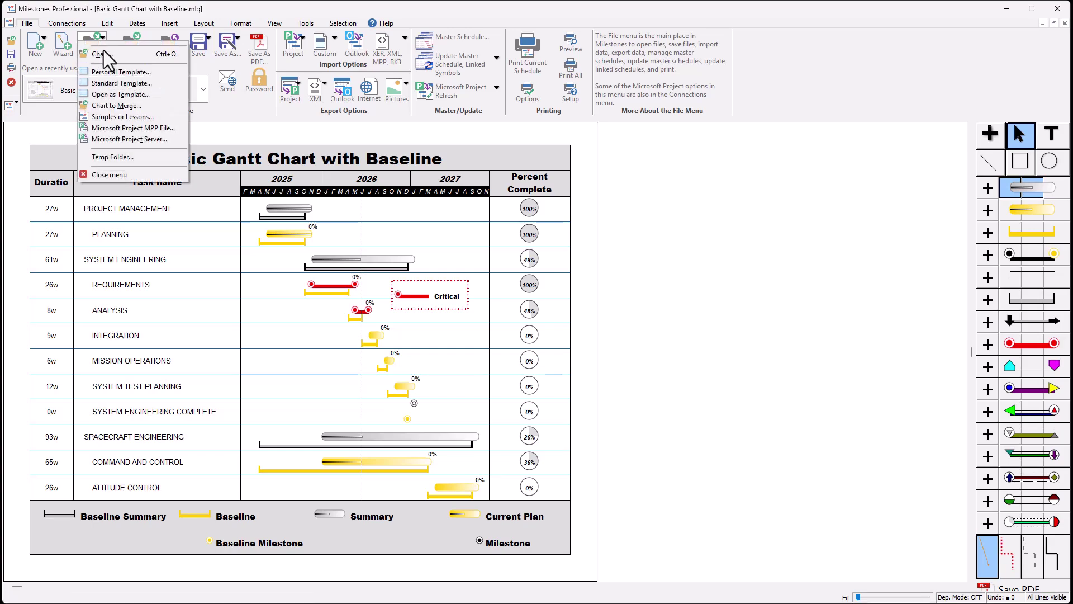
{"action": "left_click", "coordinate": [137, 73]}
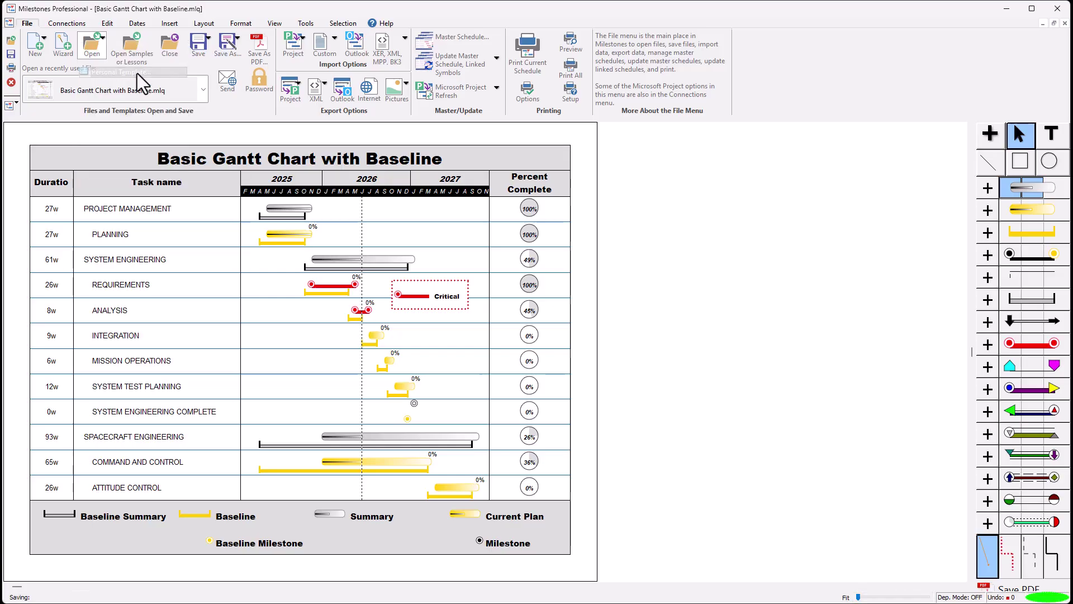
{"action": "scroll", "coordinate": [165, 143], "scroll_direction": "down", "scroll_amount": 15}
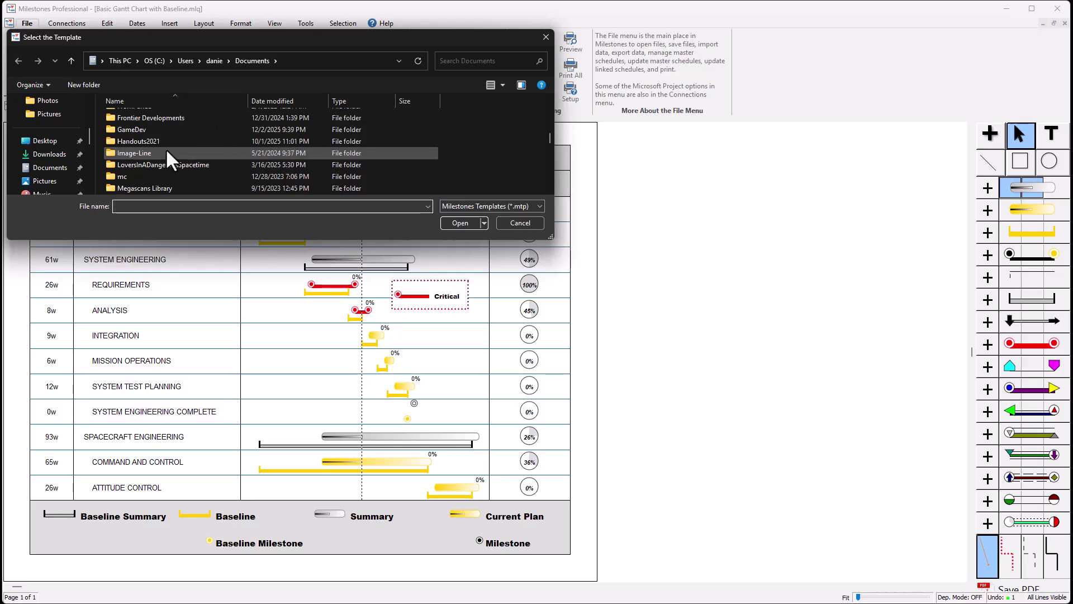
{"action": "scroll", "coordinate": [170, 152], "scroll_direction": "up", "scroll_amount": 1}
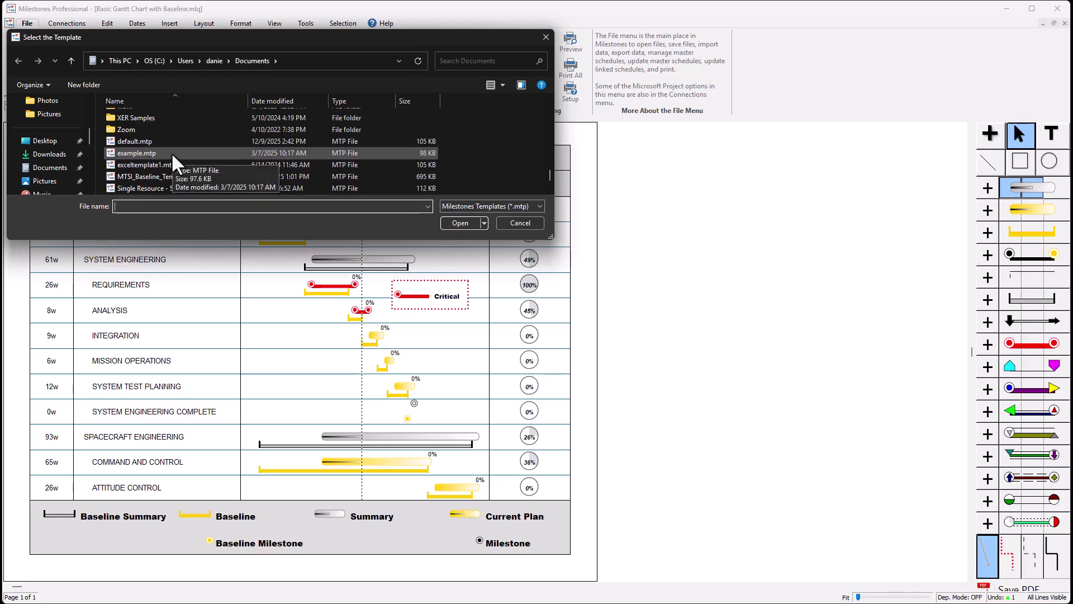
{"action": "left_click", "coordinate": [153, 143]}
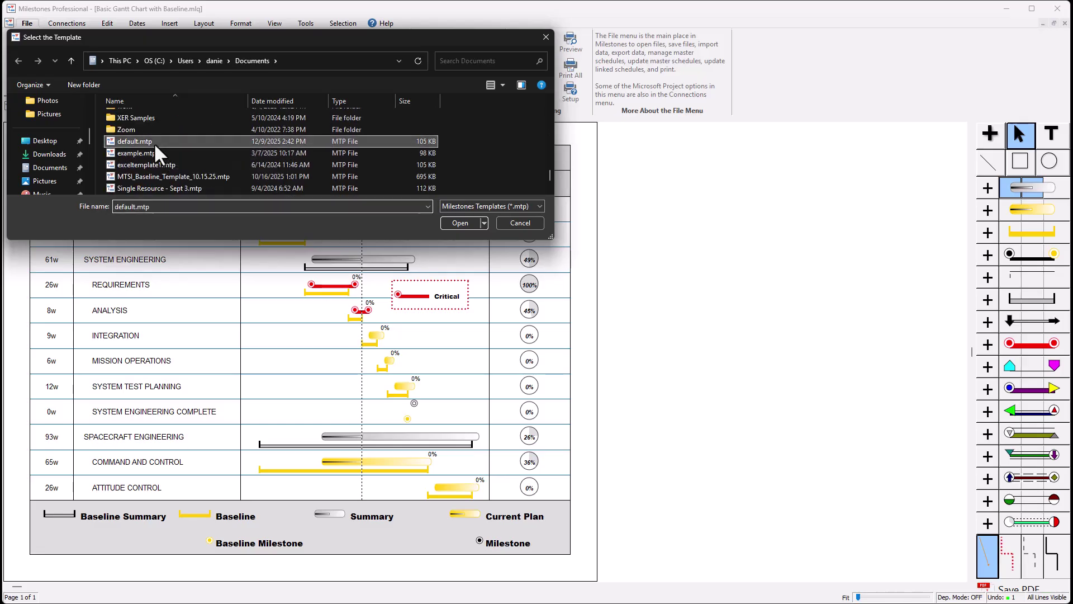
{"action": "left_click", "coordinate": [469, 225]}
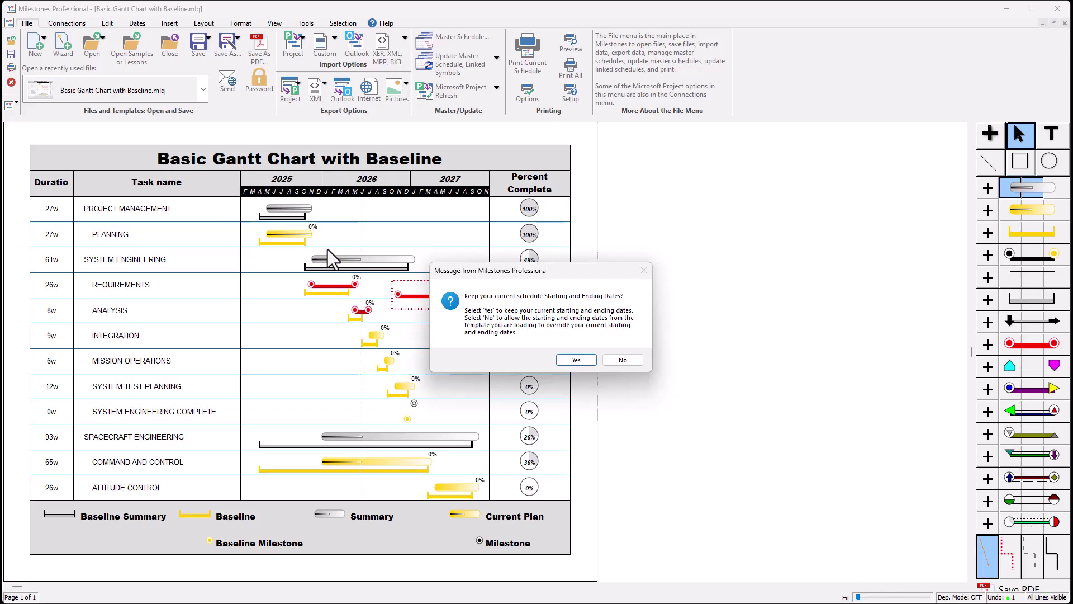
{"action": "left_click", "coordinate": [574, 360]}
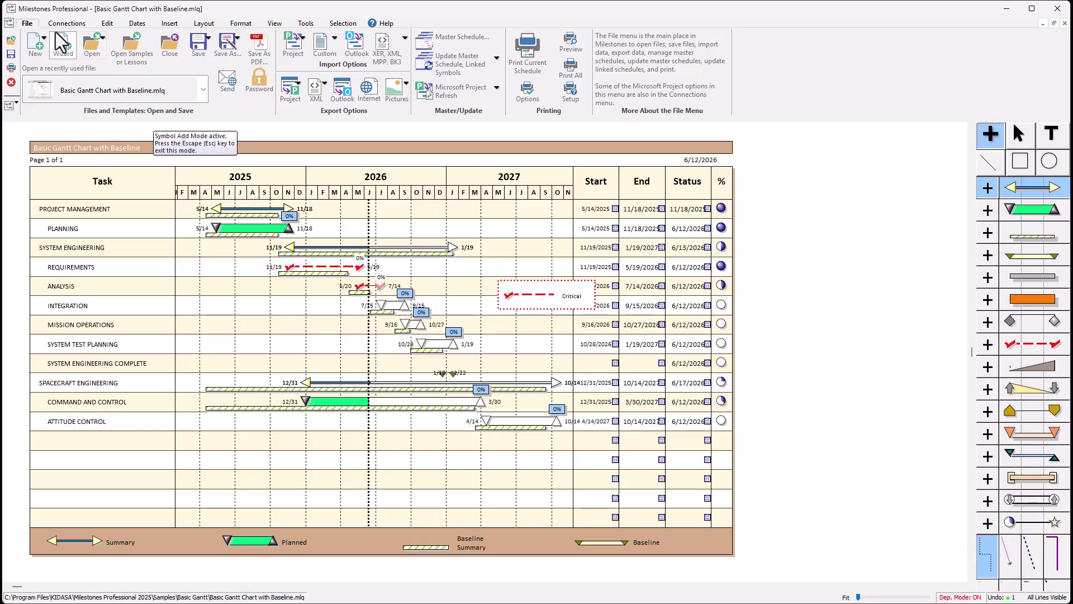
{"action": "left_click", "coordinate": [98, 44]}
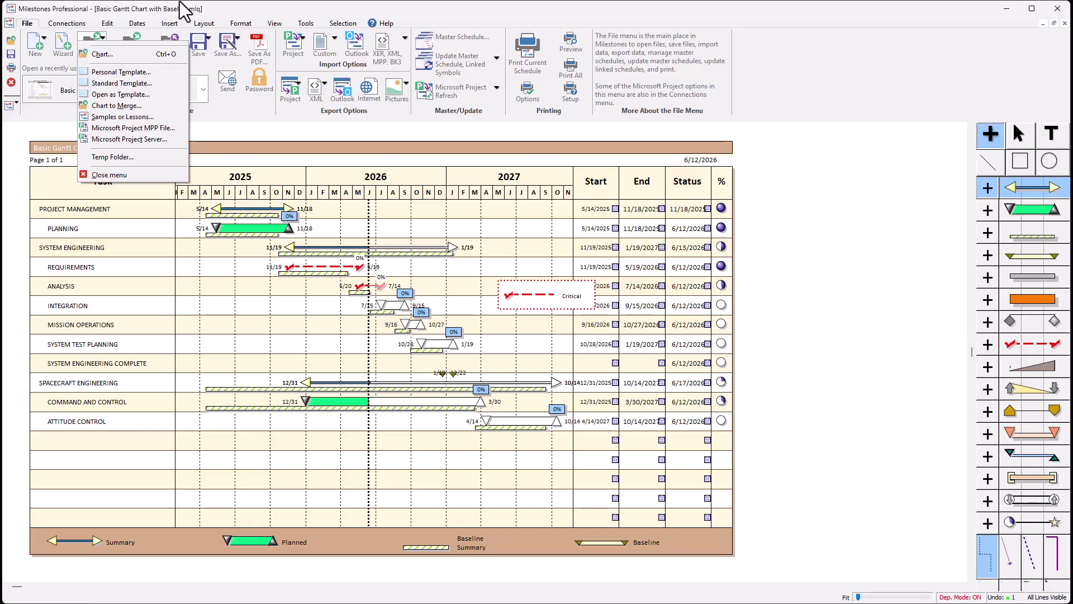
{"action": "left_click", "coordinate": [210, 5]}
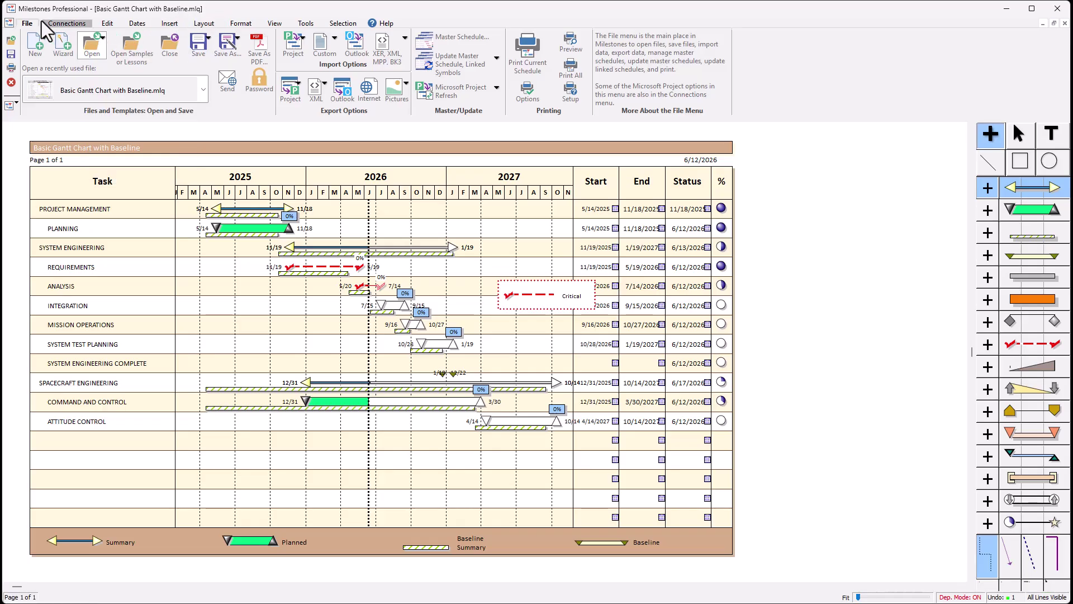
- Save the restyled Gantt chart as a personal template
{"action": "left_click", "coordinate": [228, 44]}
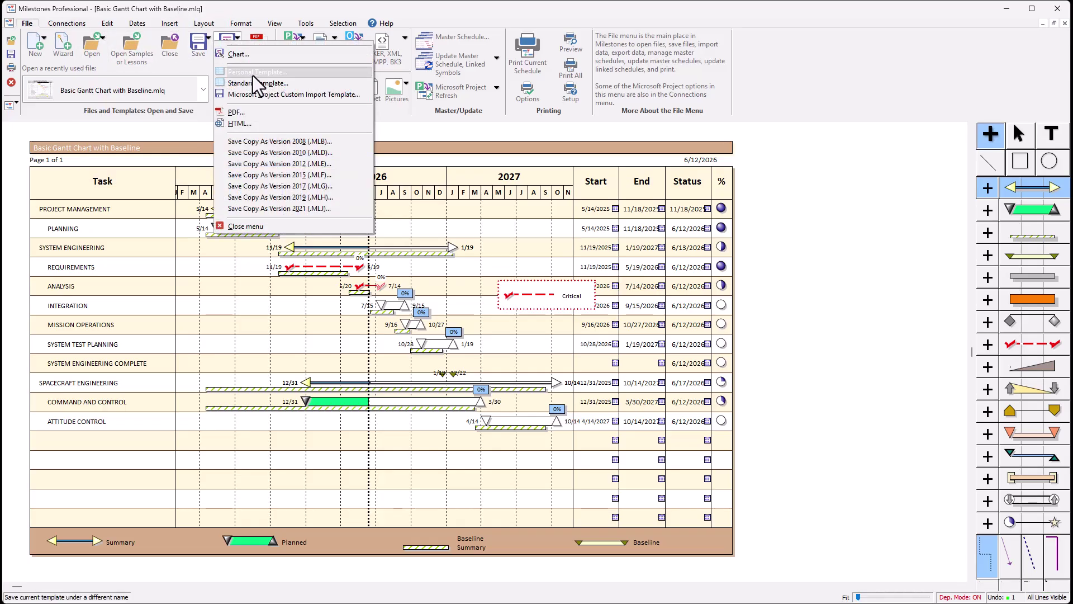